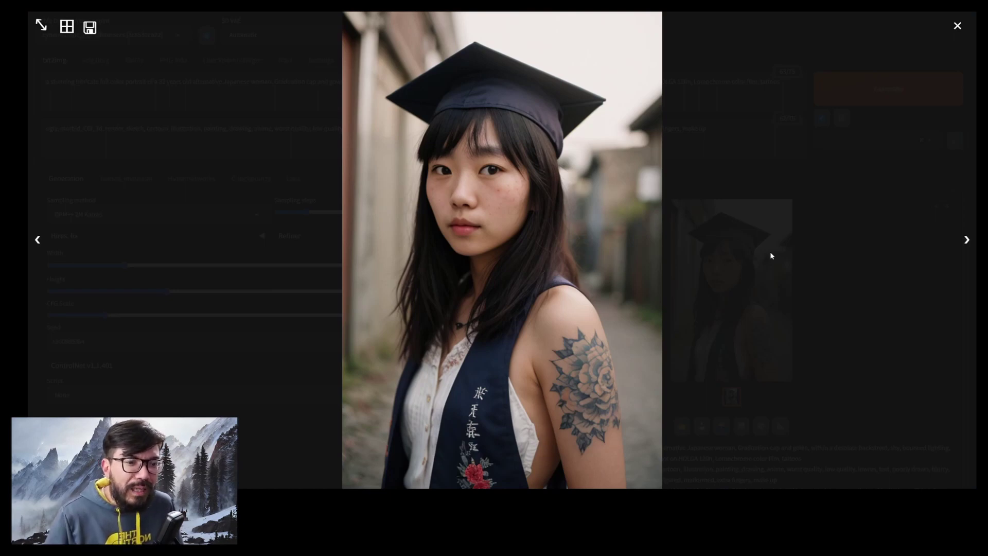
Close the enlarged portrait and look over the available checkpoint models, returning to the generation settings.
left_click(770, 251)
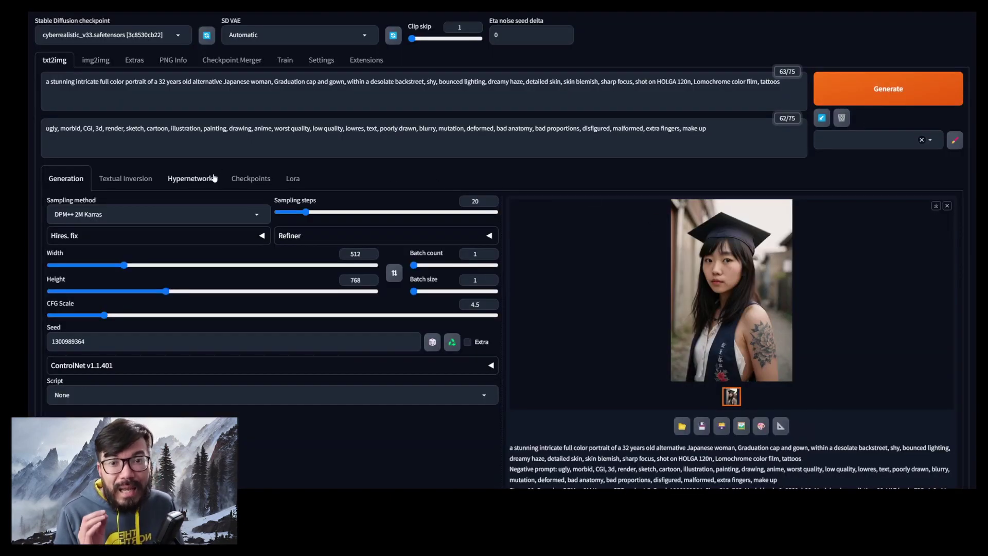
left_click(235, 182)
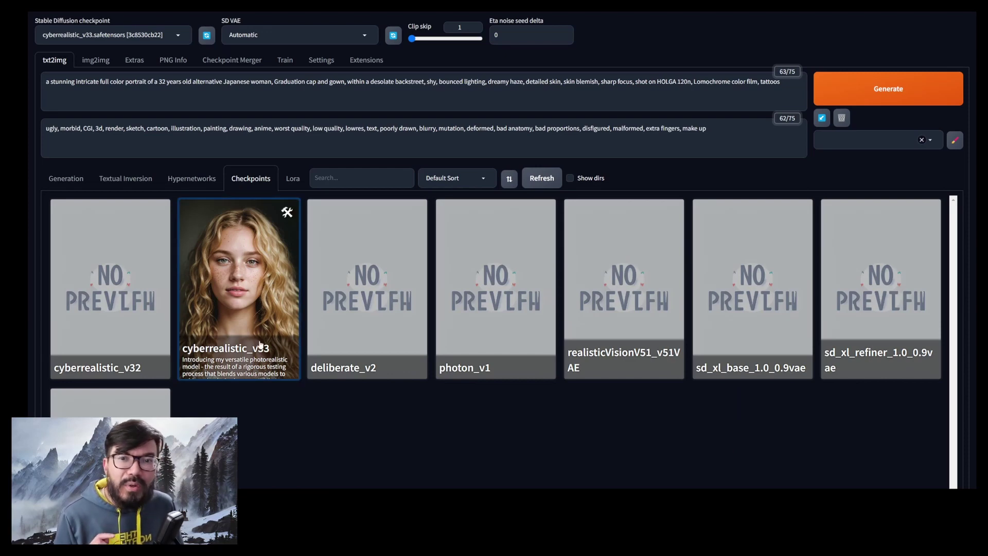
left_click(66, 178)
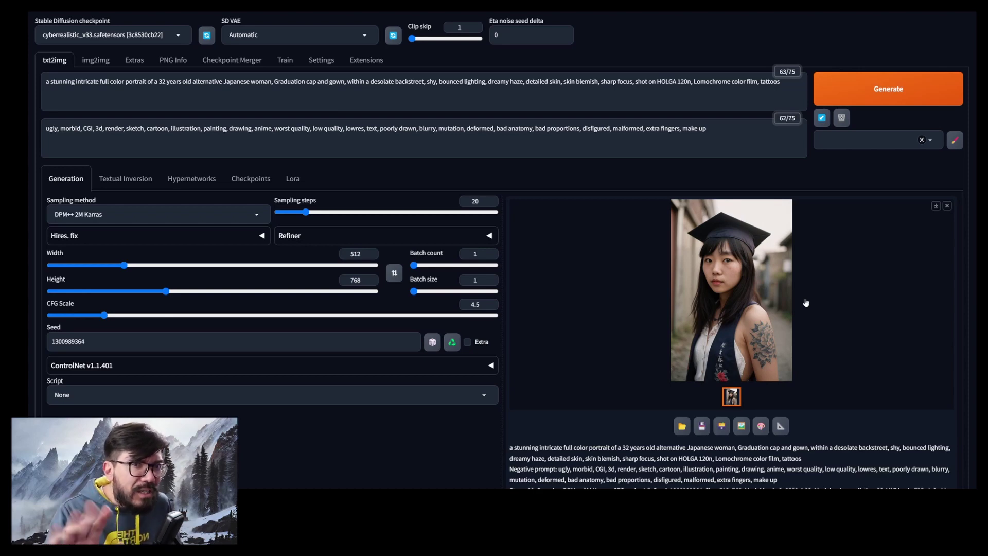
Add "full body," after "Japanese woman," in the prompt and append the CyberRealistic_Negative-neg embedding to the negative prompt.
left_click(273, 81)
type("full body,")
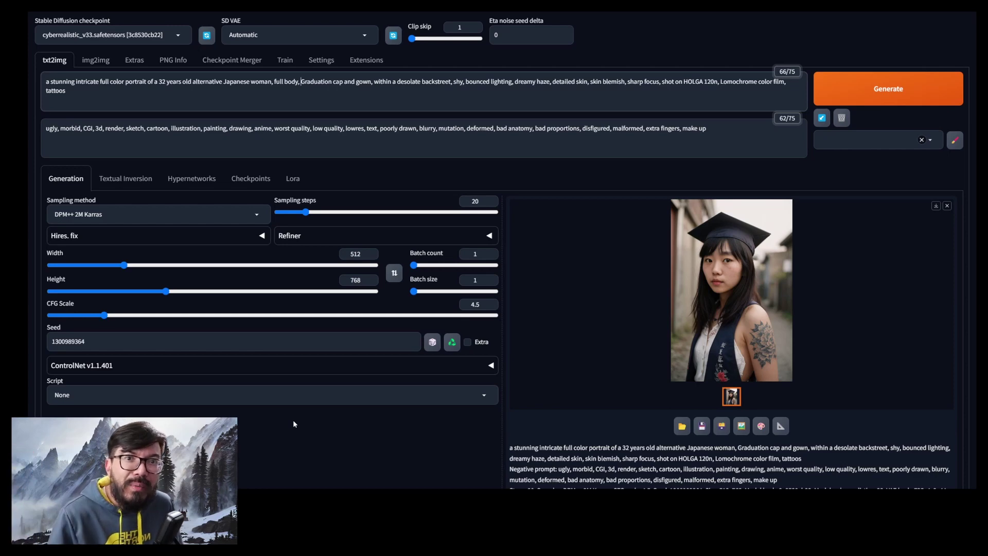
left_click(709, 128)
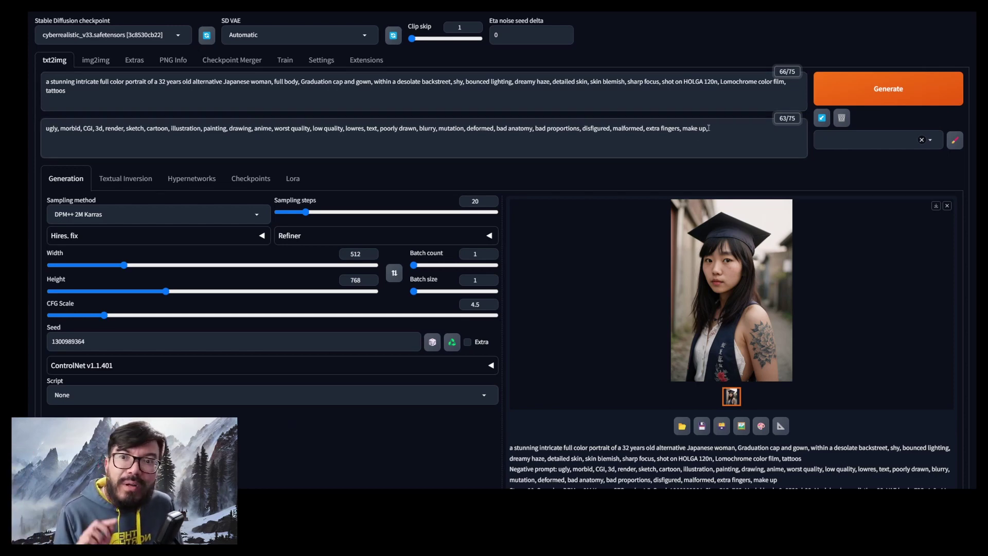
left_click(119, 187)
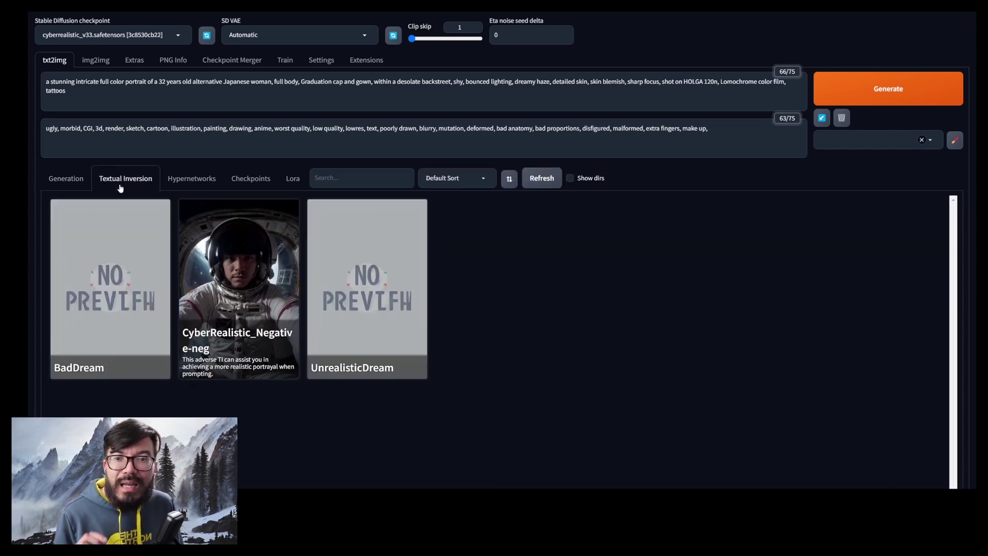
left_click(253, 336)
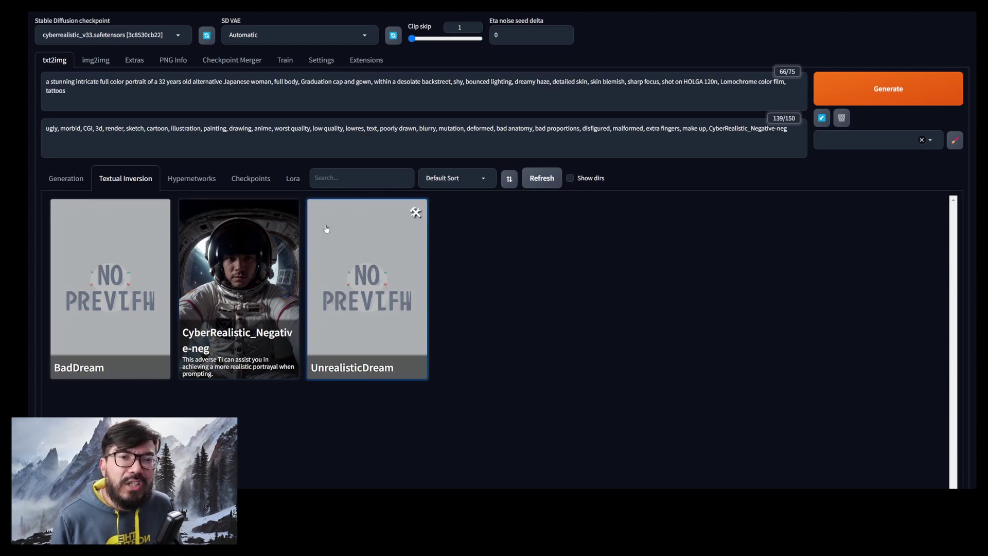
left_click(74, 181)
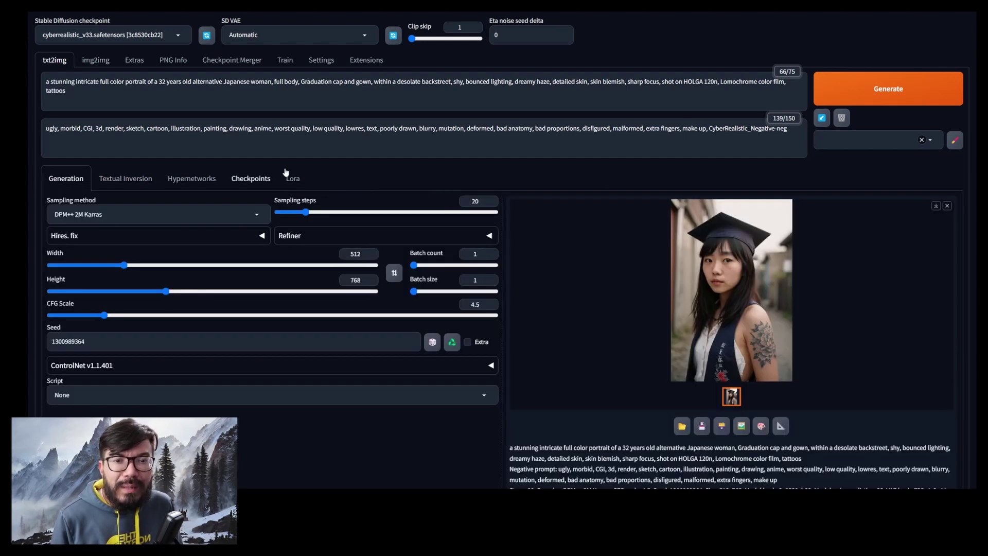
Generate the full-body image and inspect the result at enlarged size.
left_click(835, 90)
left_click(764, 266)
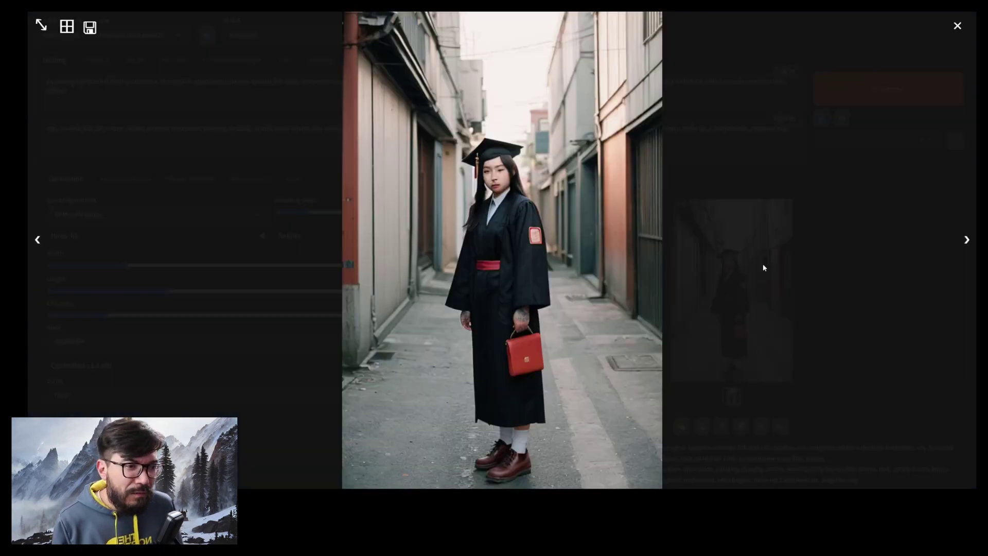
left_click(828, 240)
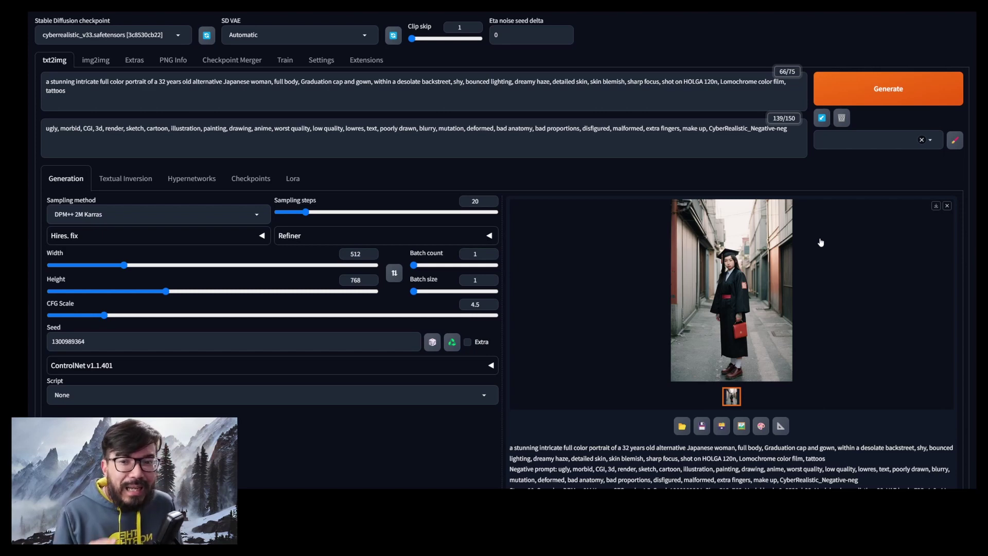
Enable ControlNet Unit 0 with Pixel Perfect, OpenPose and the dw_openpose_full preprocessor, using the photo of the seated woman as pose reference.
left_click(314, 368)
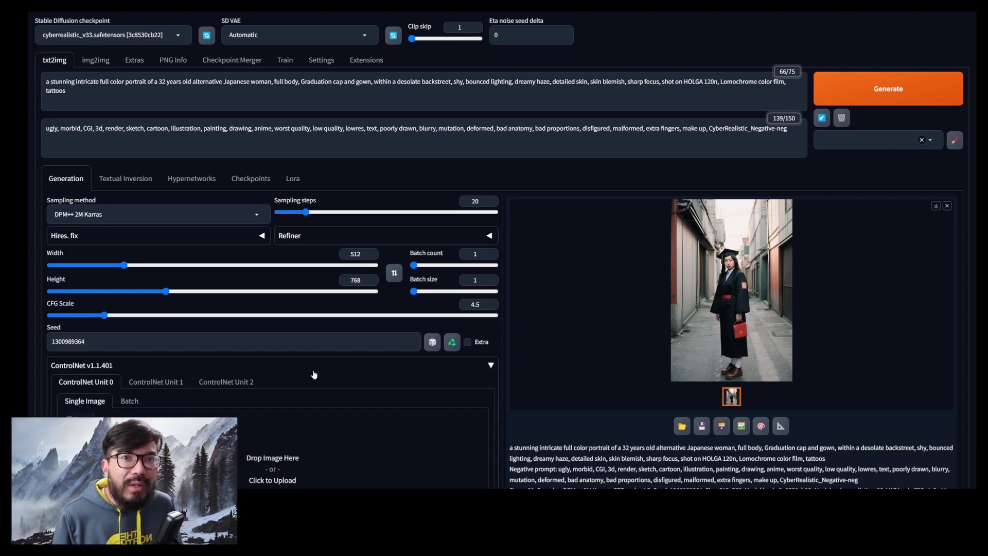
scroll(72, 266, "down", 5)
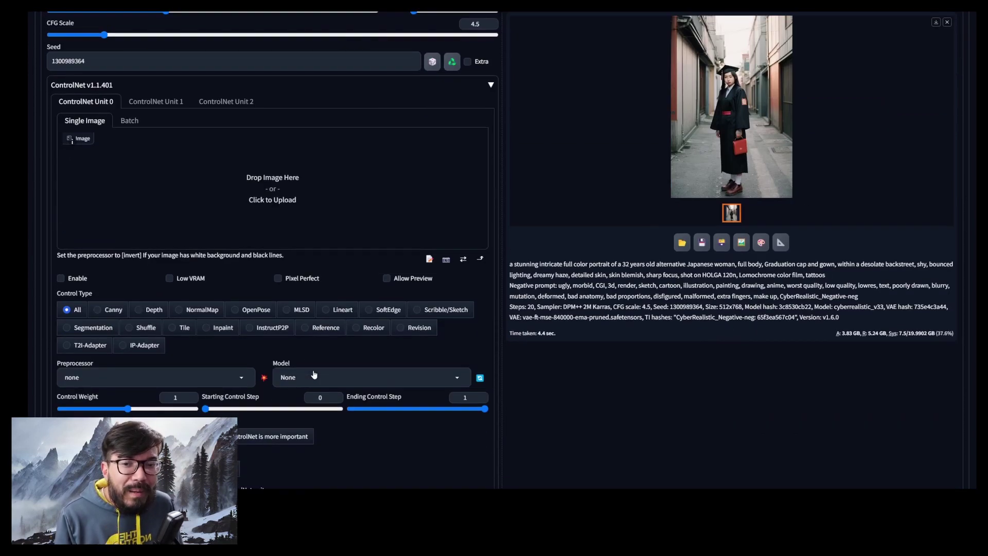
left_click(72, 280)
left_click(287, 280)
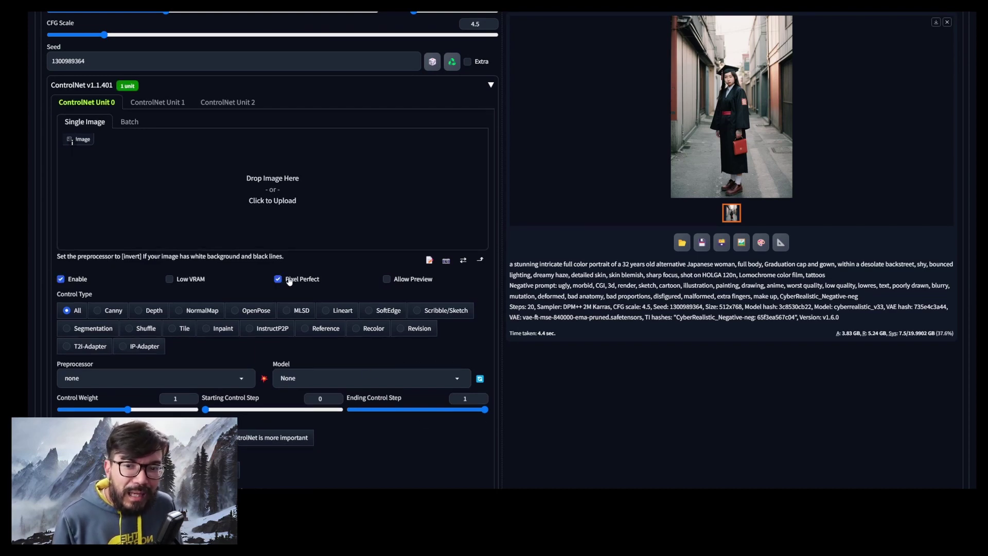
left_click(255, 311)
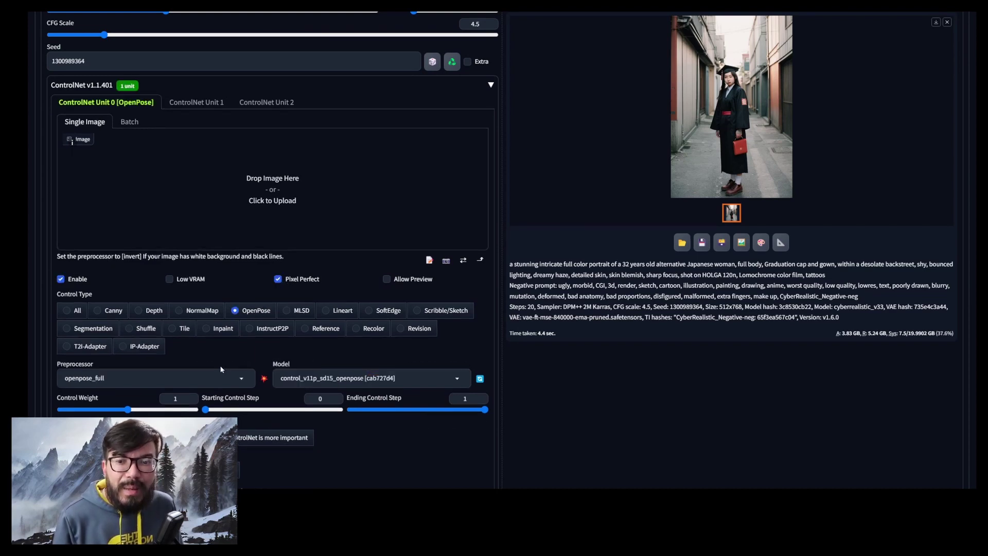
left_click(245, 378)
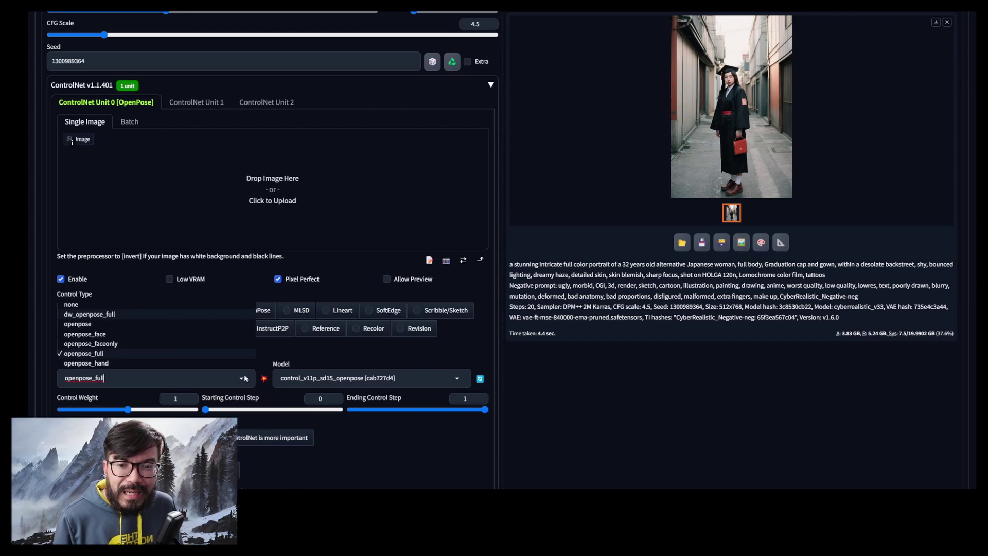
left_click(95, 315)
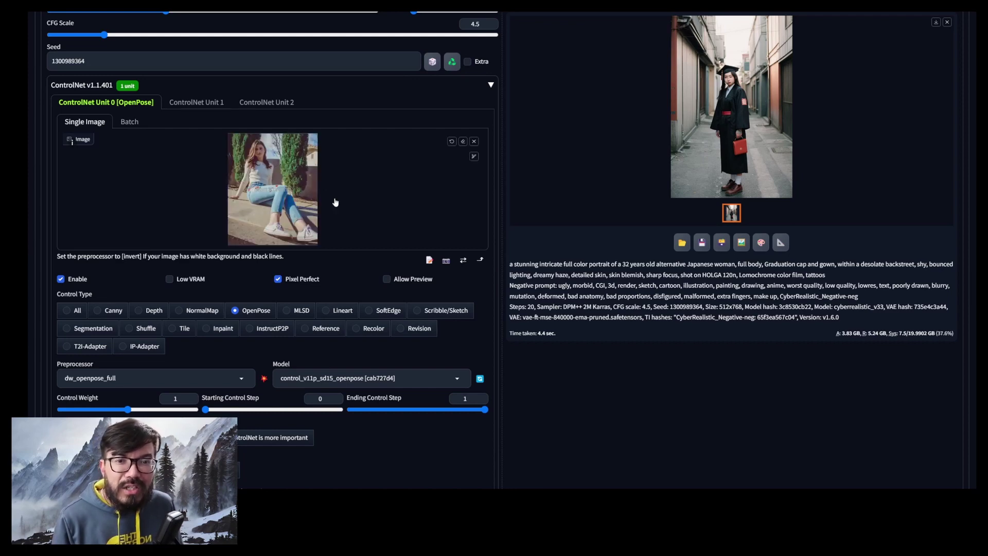
Generate the image with the OpenPose reference and inspect the seated graduate at enlarged size.
scroll(381, 295, "up", 5)
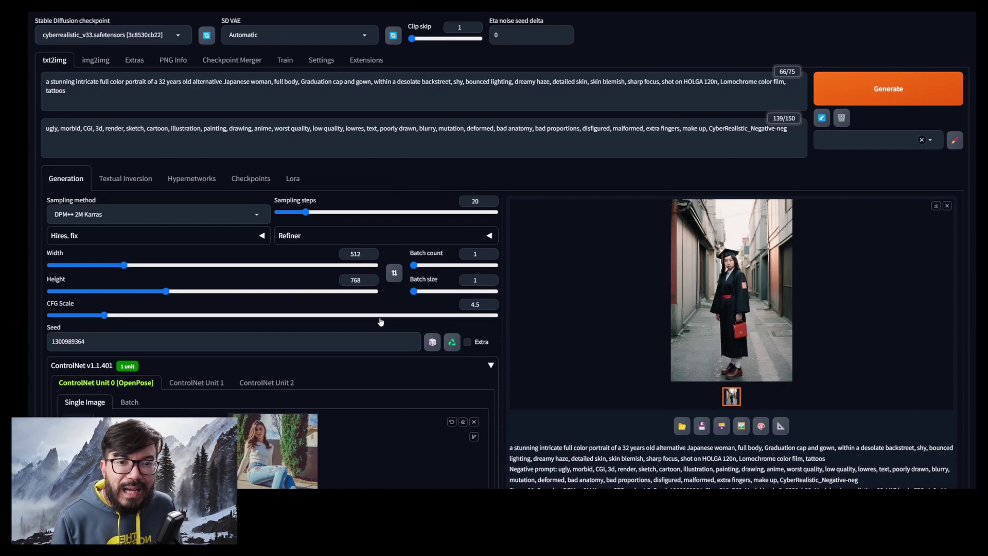
left_click(835, 91)
left_click(777, 233)
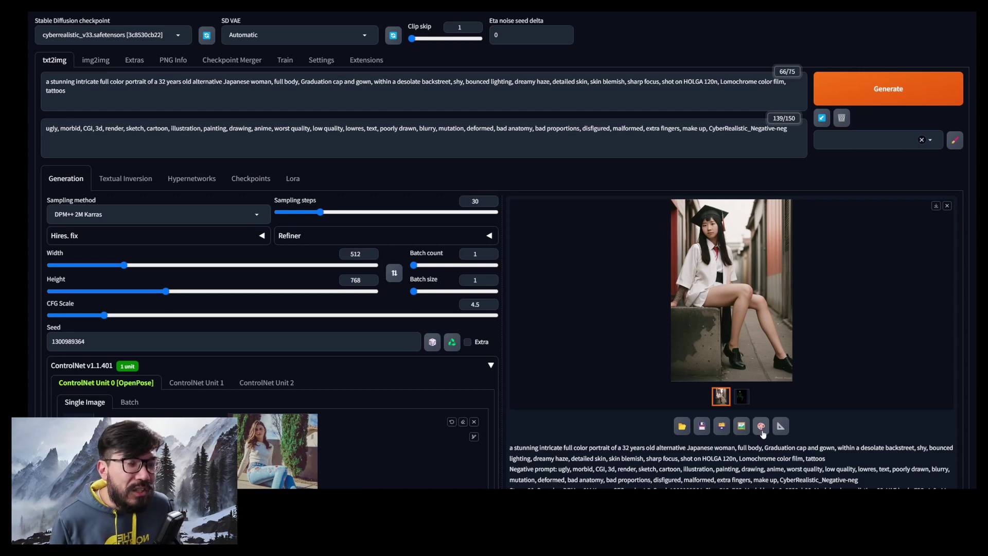
Send the generated image of the seated graduate to inpainting and mask her face.
left_click(761, 426)
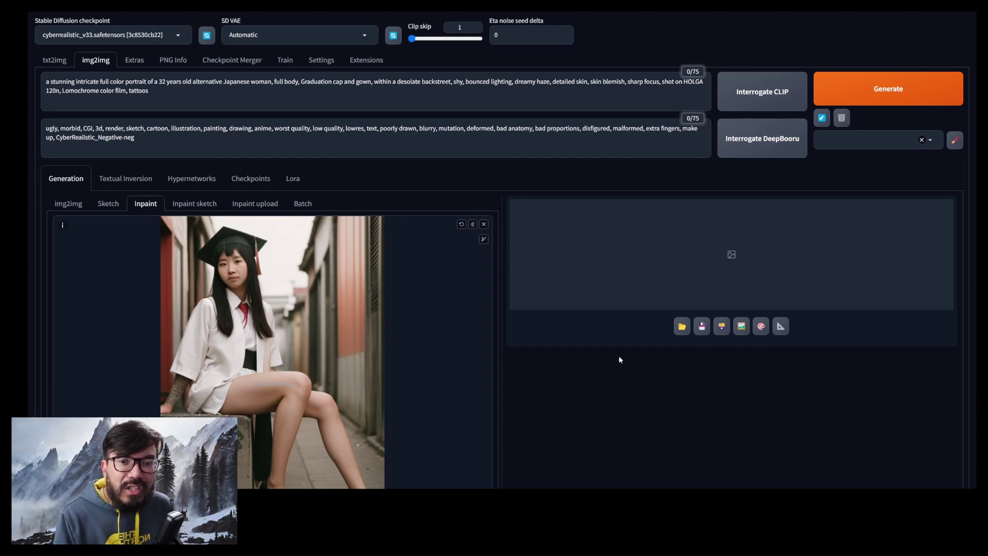
mouse_move(233, 263)
left_mouse_down()
mouse_move(239, 283)
mouse_move(226, 258)
mouse_move(220, 276)
mouse_move(239, 277)
mouse_move(228, 260)
left_mouse_up()
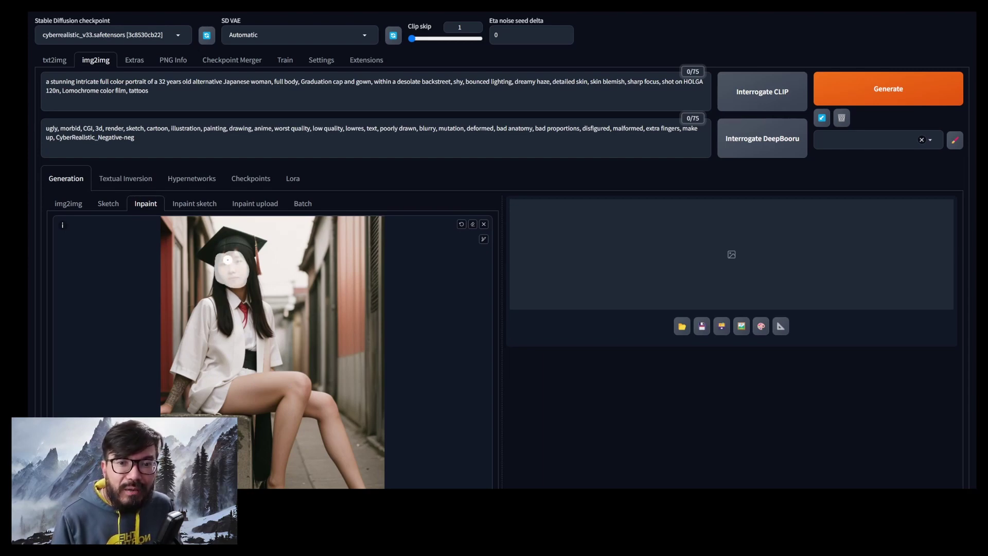
Set the inpaint area to Only masked and the resize height to 512.
scroll(345, 281, "down", 10)
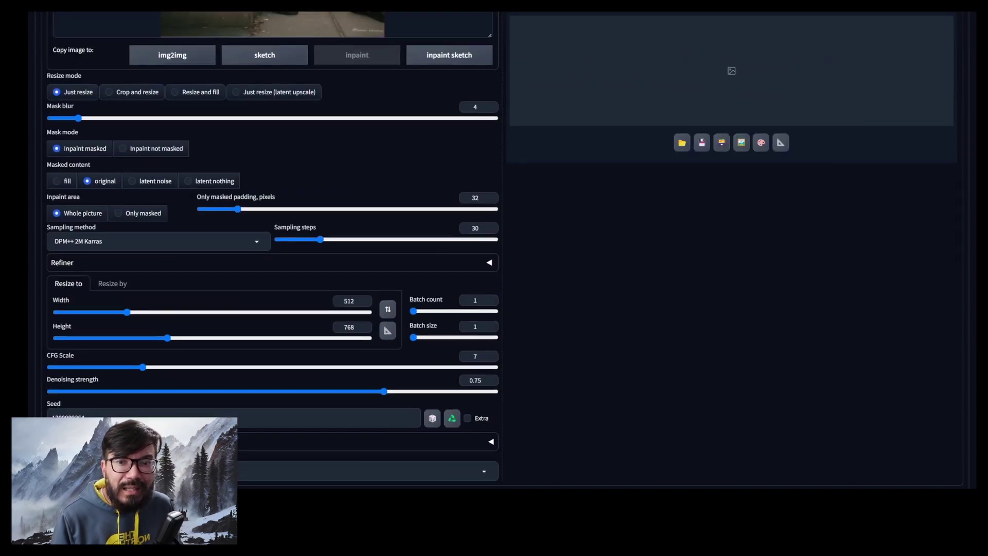
left_click(124, 214)
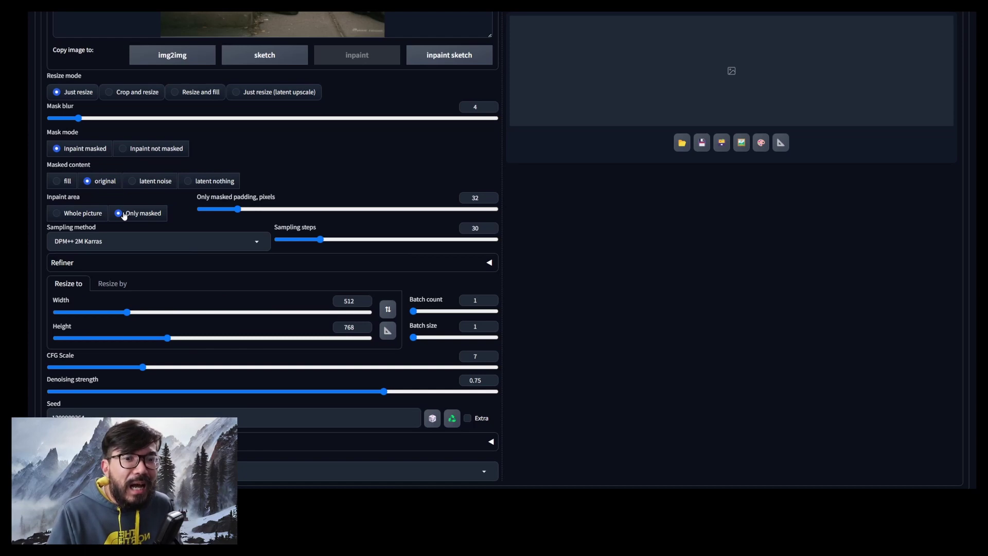
double_click(349, 327)
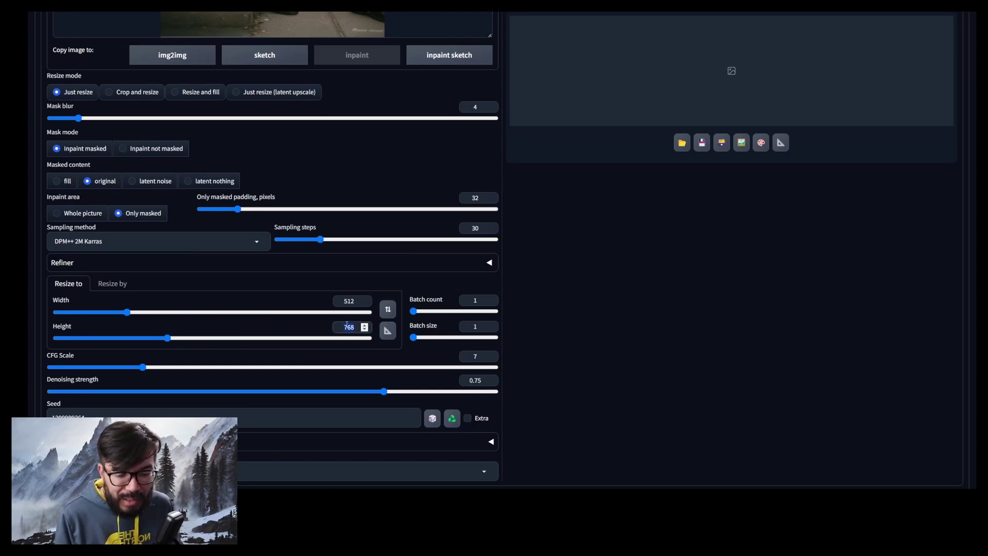
type("512")
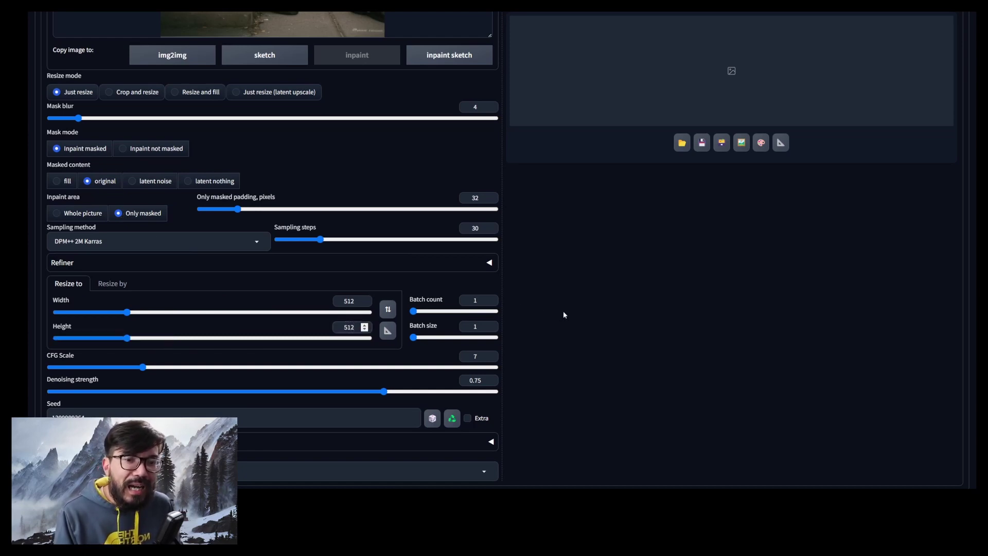
Remove "full body", "Graduation cap and gown", "within a desolate backstreet" and "shy" from the inpainting prompt.
scroll(567, 372, "up", 10)
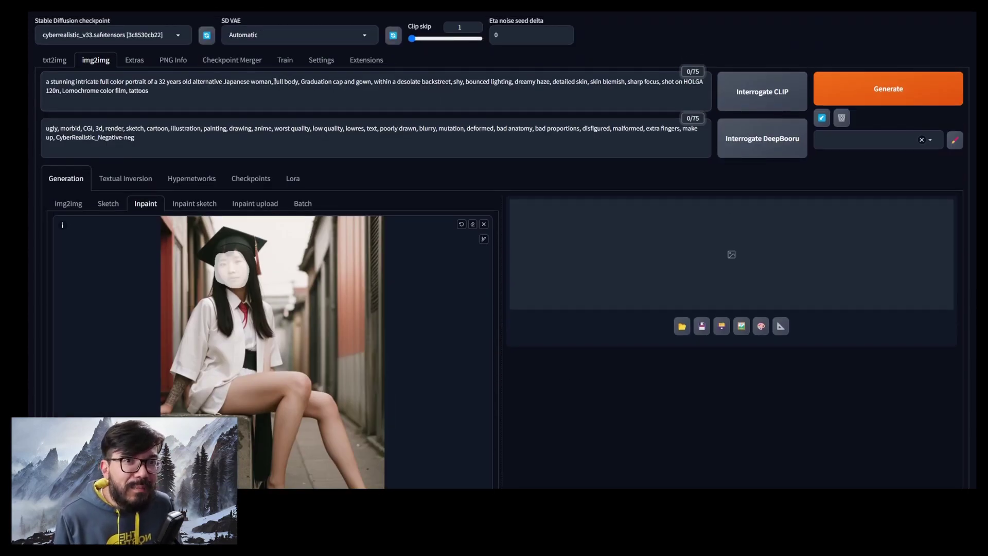
left_click_drag(275, 81, 301, 80)
key("BackSpace")
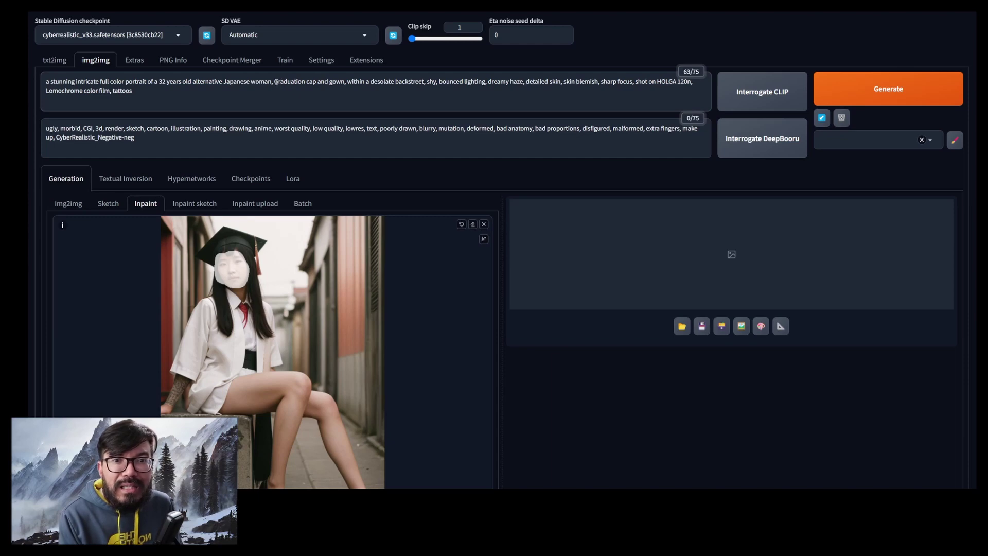
left_click_drag(275, 81, 440, 81)
key("BackSpace")
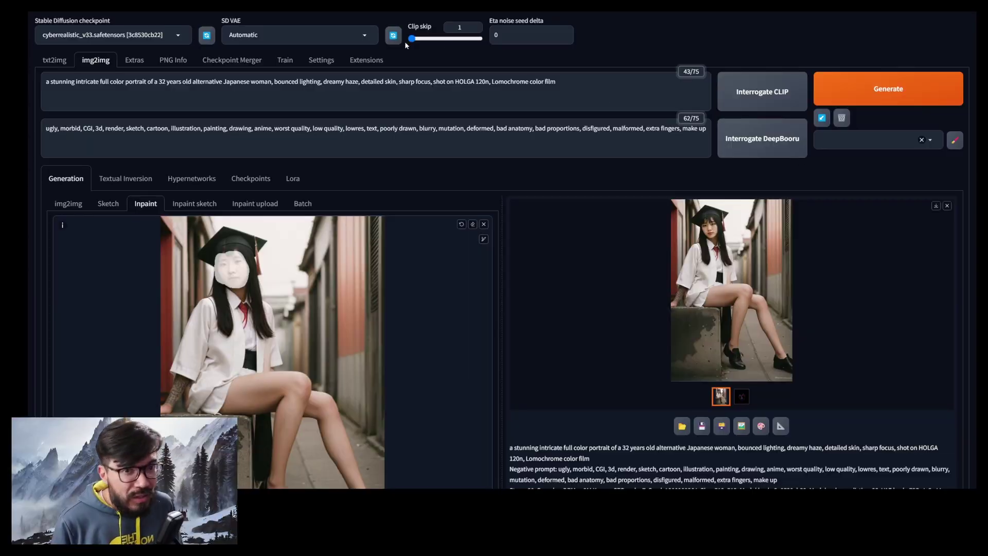
Load the list of available extensions, filter it by "after" and install the !After Detailer extension.
left_click(380, 60)
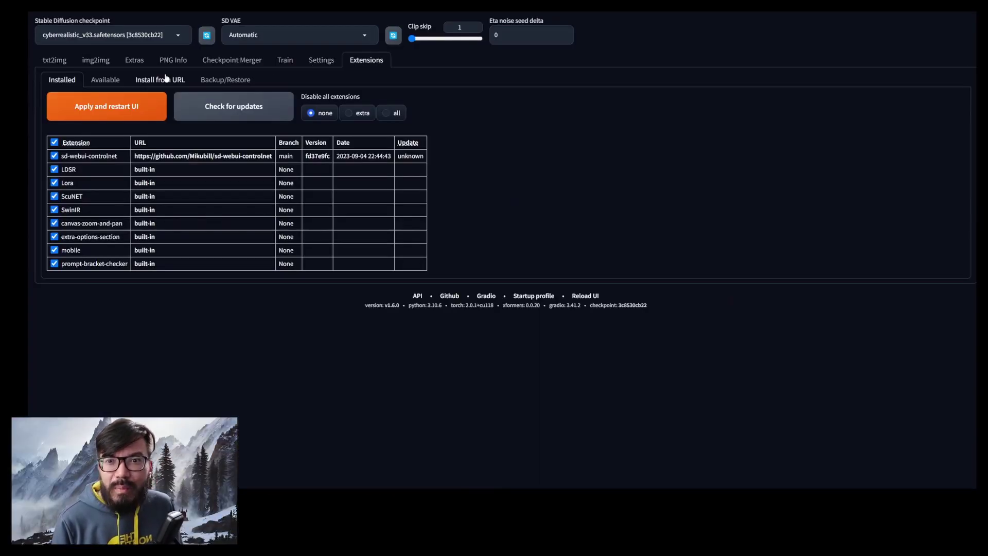
left_click(119, 81)
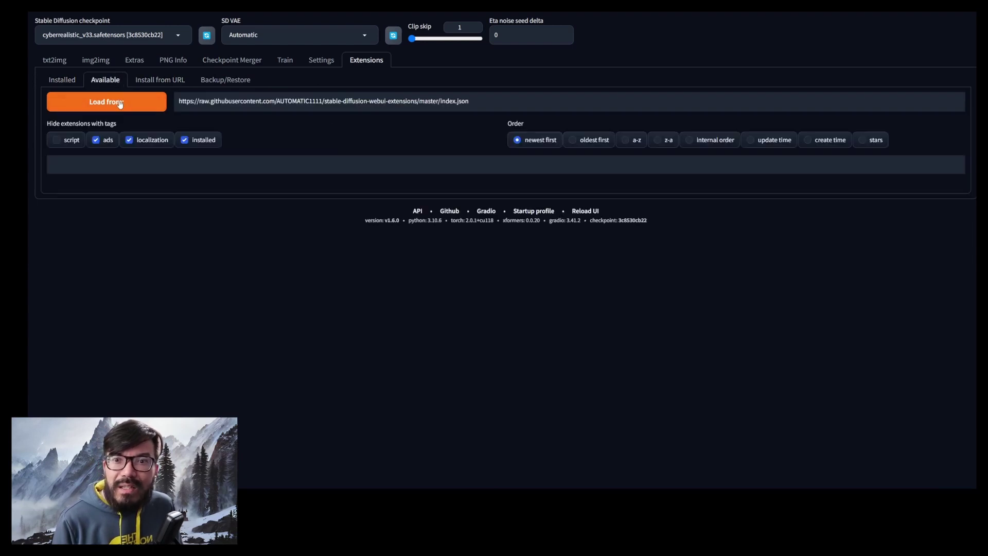
left_click(116, 104)
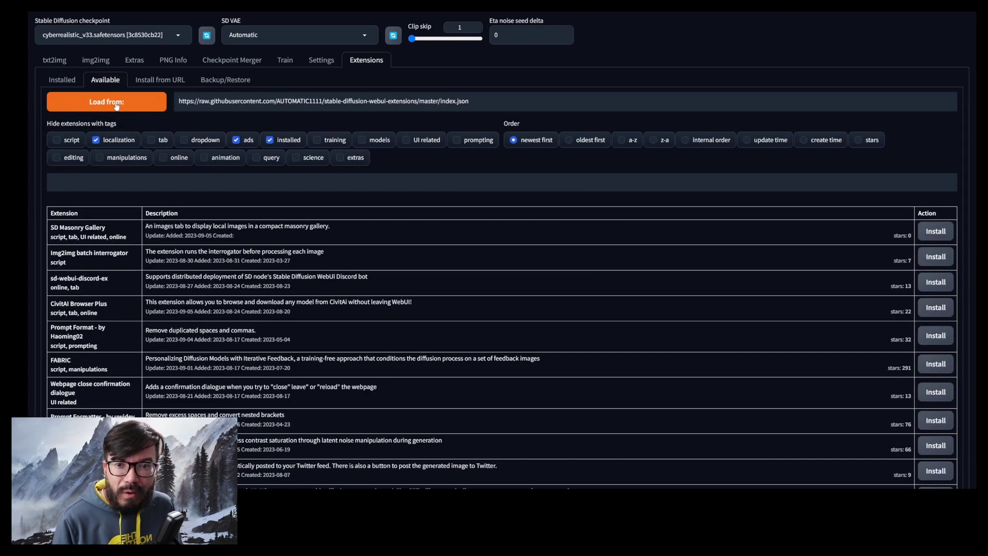
left_click(153, 187)
type("after")
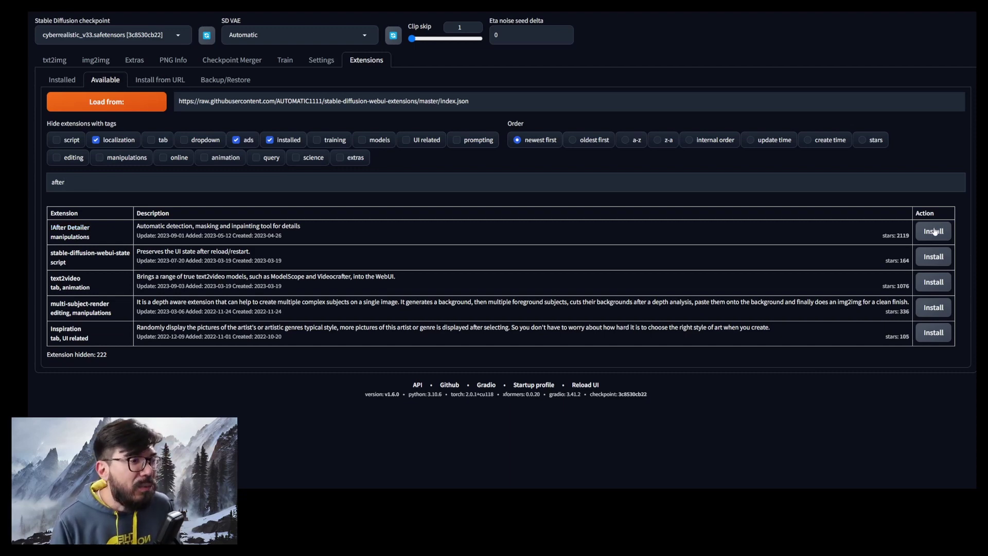
left_click(934, 231)
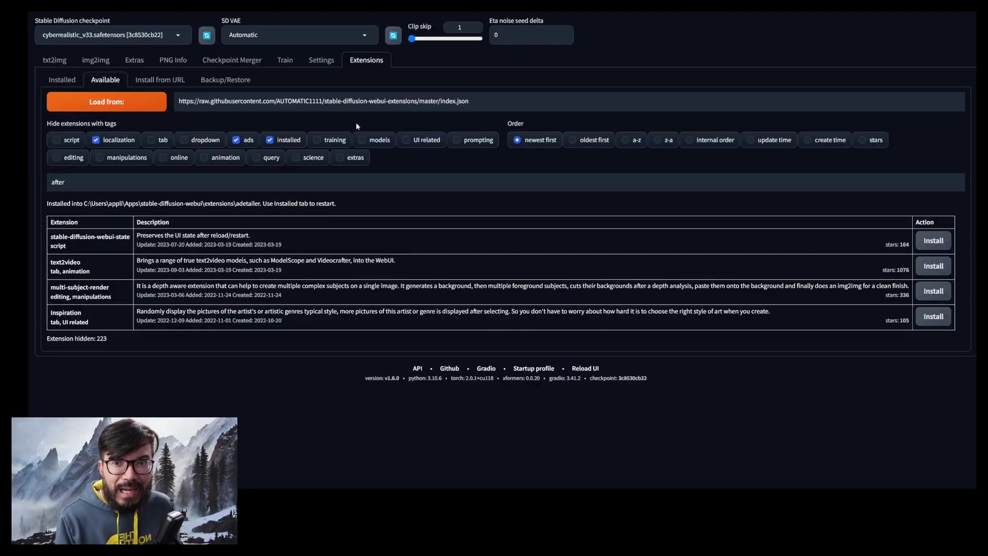
Check the installed extensions for updates, apply them and restart the interface.
left_click(73, 80)
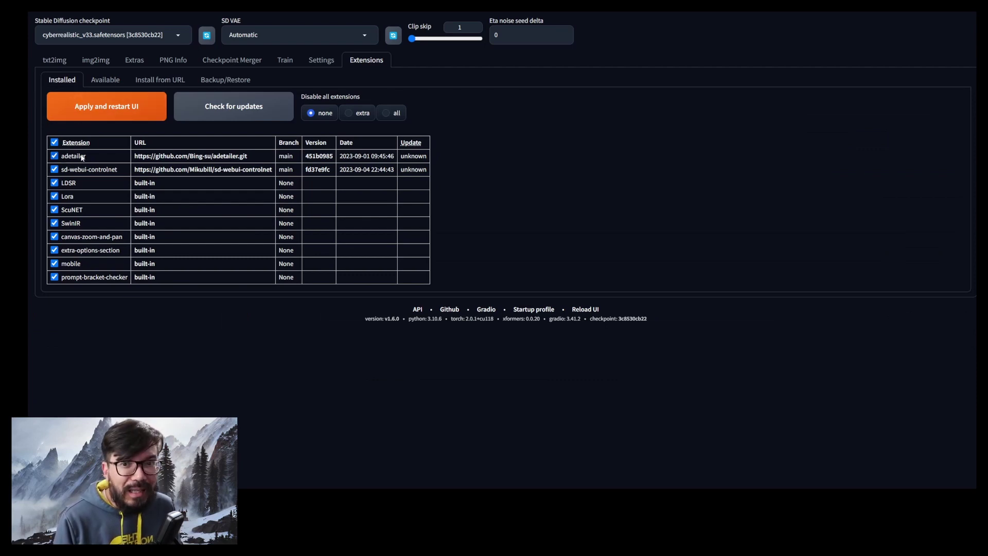
left_click(209, 103)
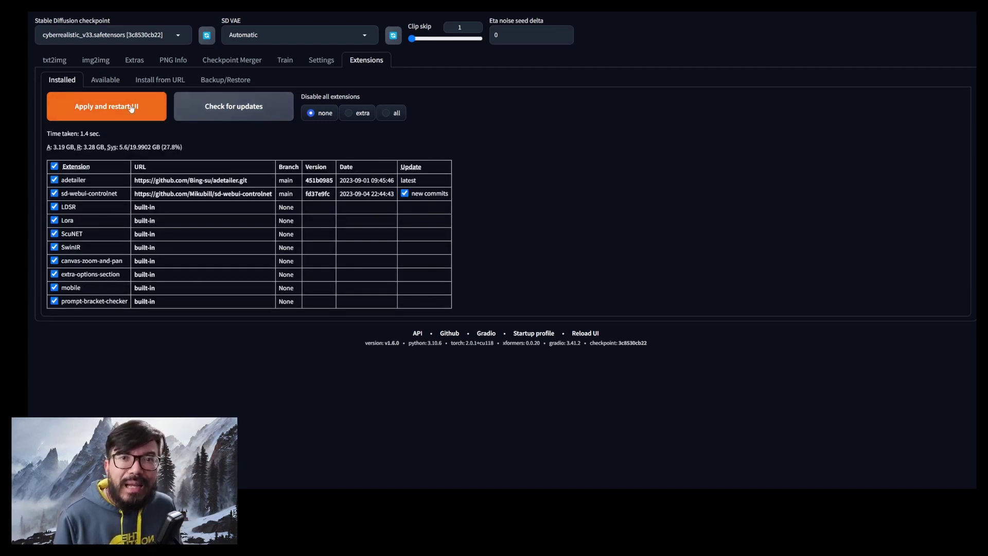
left_click(131, 107)
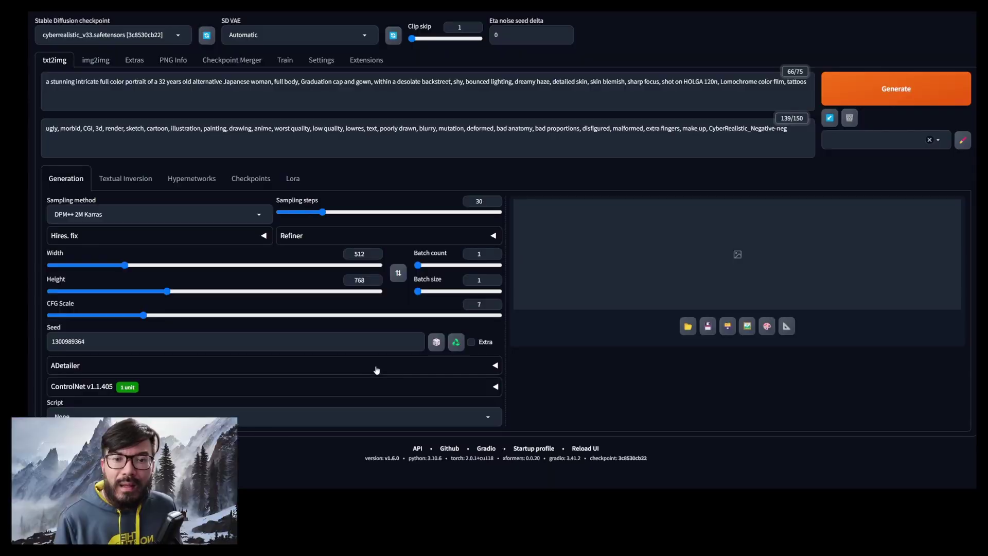
Enable ADetailer and give it the main prompt without "full body", "Graduation cap and gown", "within a desolate backstreet", "shy", "skin blemish" and "tattoos".
scroll(369, 371, "down", 4)
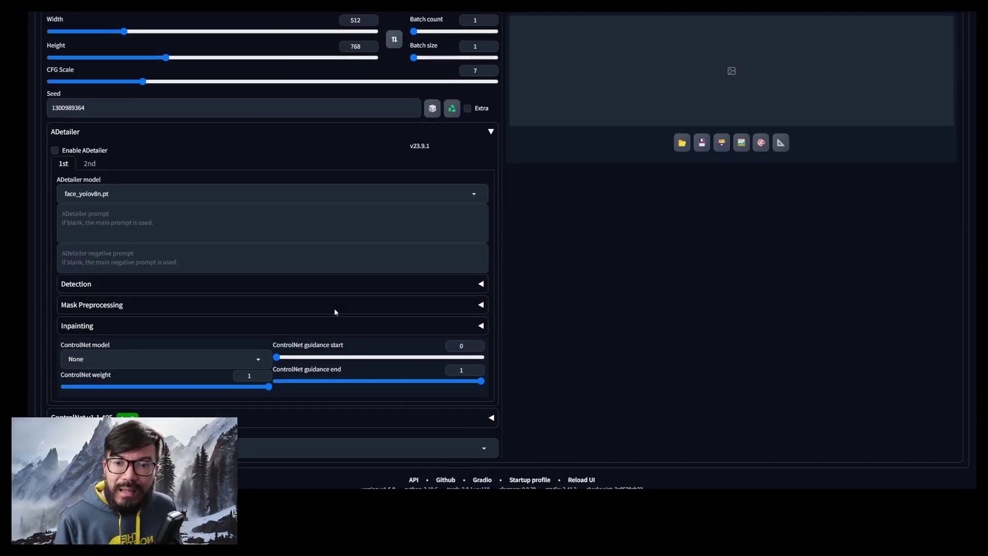
left_click(93, 151)
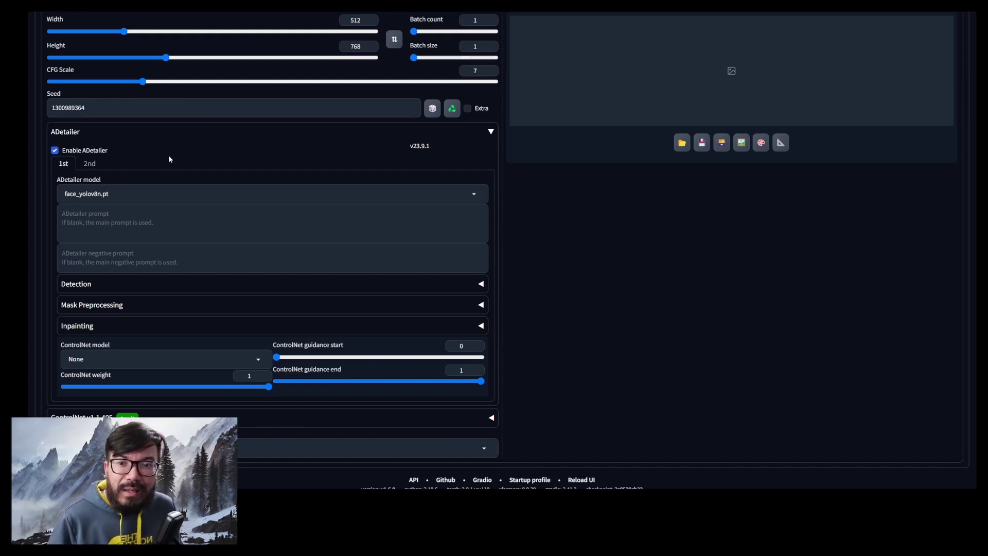
left_click(88, 212)
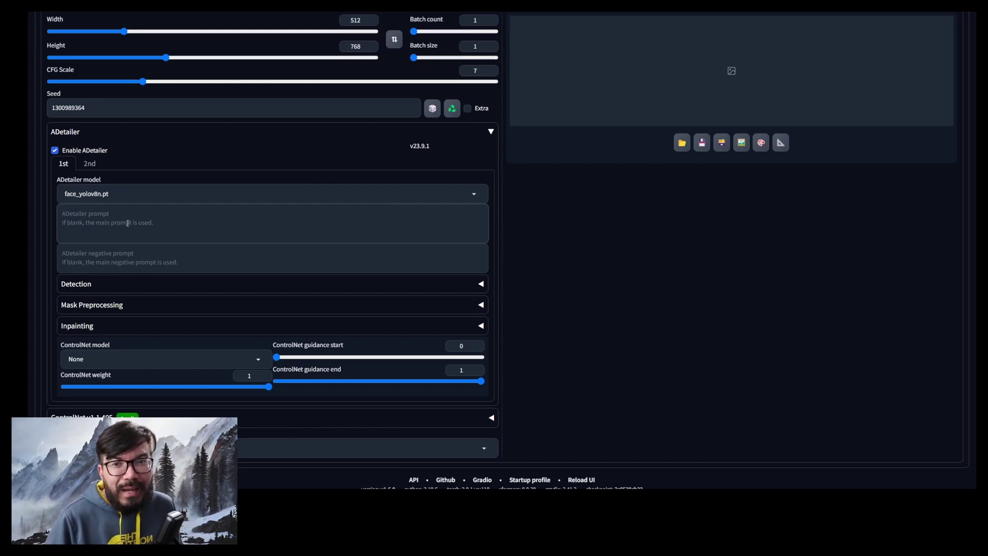
scroll(127, 223, "up", 4)
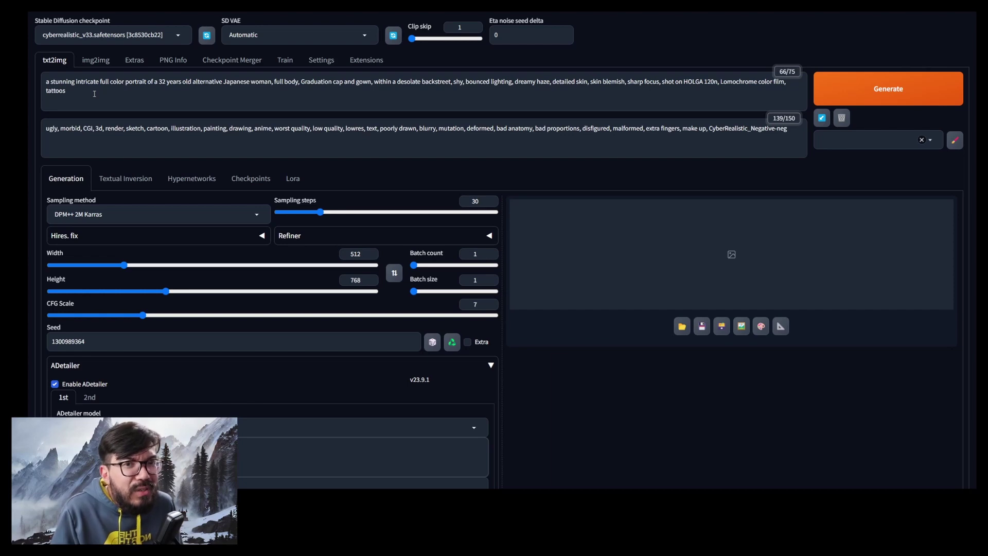
scroll(168, 309, "down", 4)
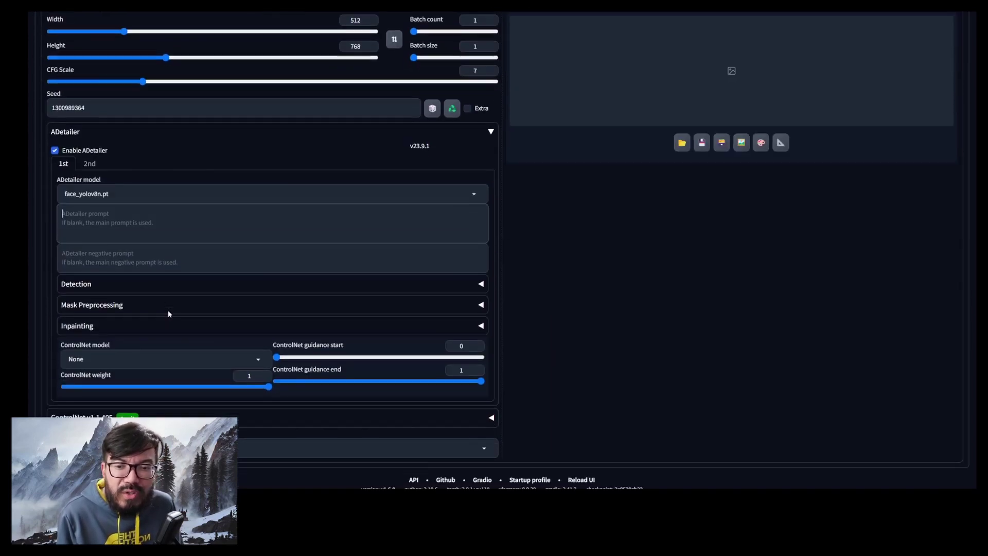
left_click(109, 227)
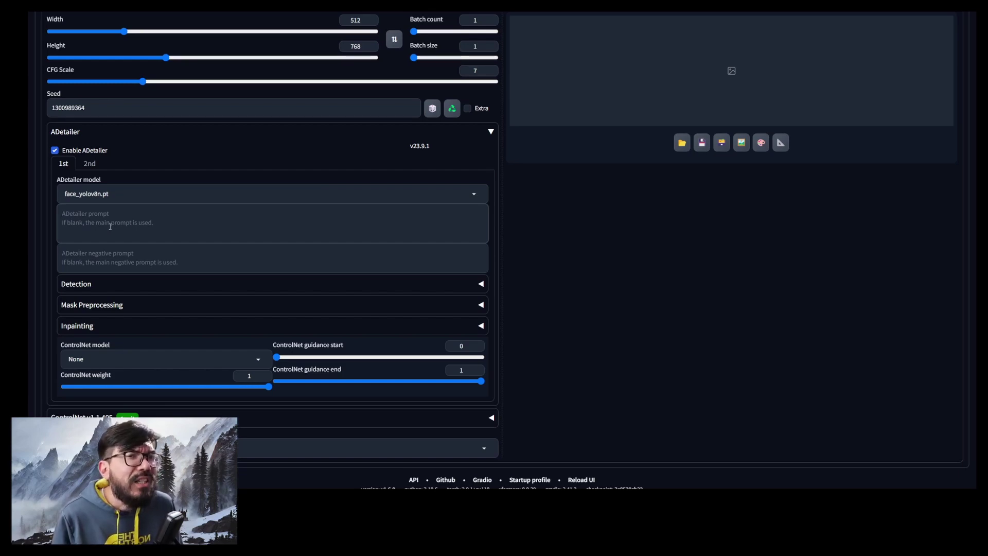
type("a stunning intricate full color portrait of a 32 years old alternative Japanese woman, full body, Graduation cap and gown, within a desolate backstreet, shy, bounced lighting, dreamy haze, detailed skin, skin blemish, sharp focus, shot on HOLGA 120n, Lomochrome color film, tattoos")
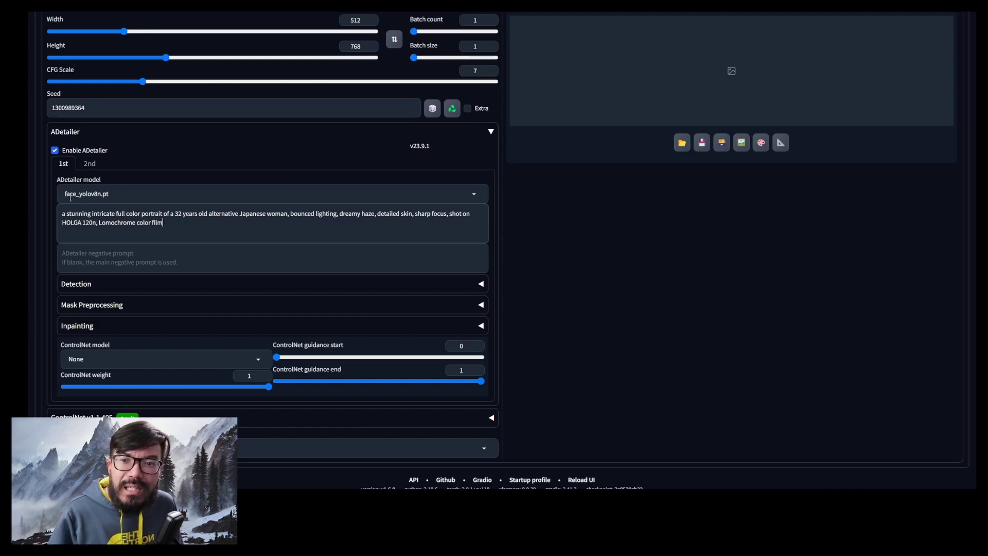
Check the available ADetailer models, keep face_yolov8n.pt and generate the portrait.
left_click(163, 194)
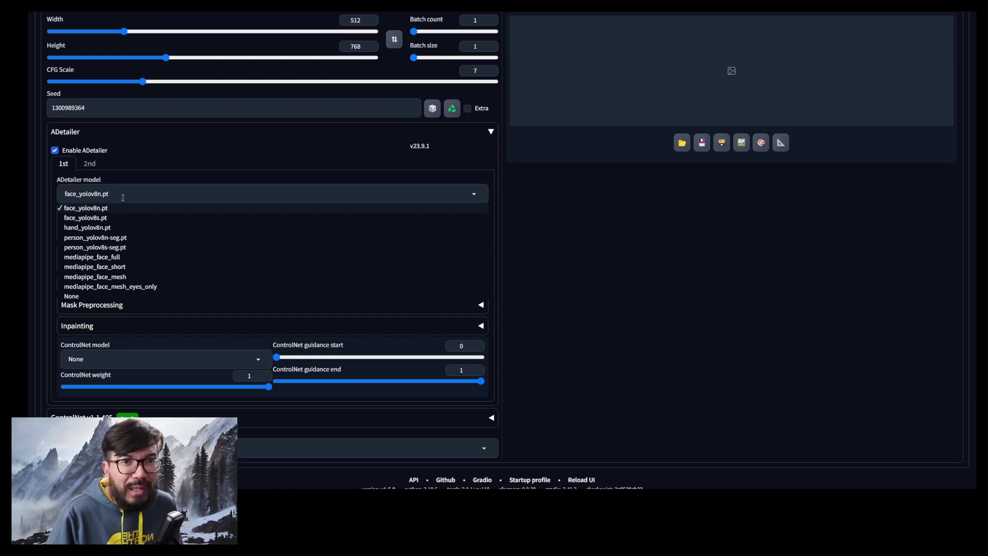
left_click(205, 152)
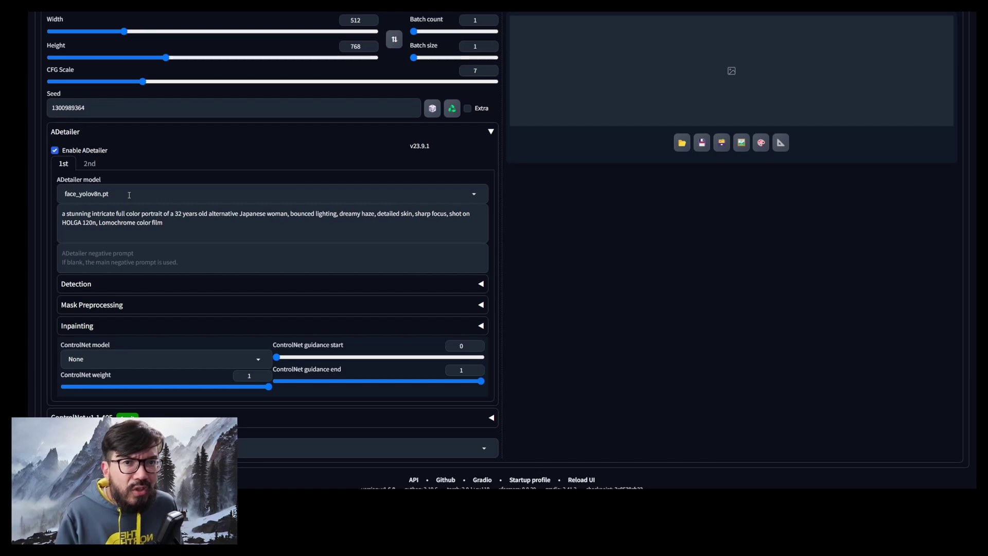
scroll(220, 254, "up", 5)
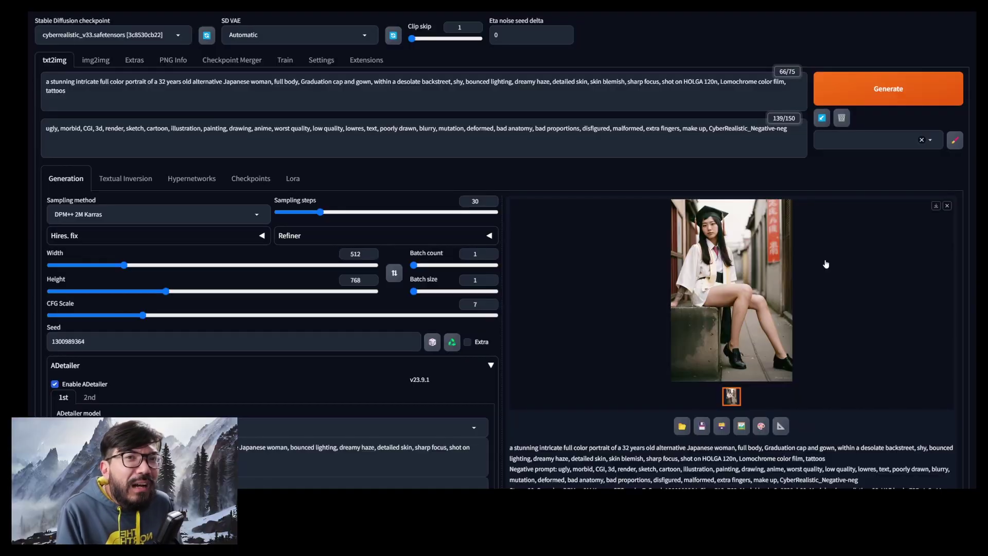
Disable the OpenPose unit in ControlNet and turn off ADetailer.
scroll(827, 264, "down", 5)
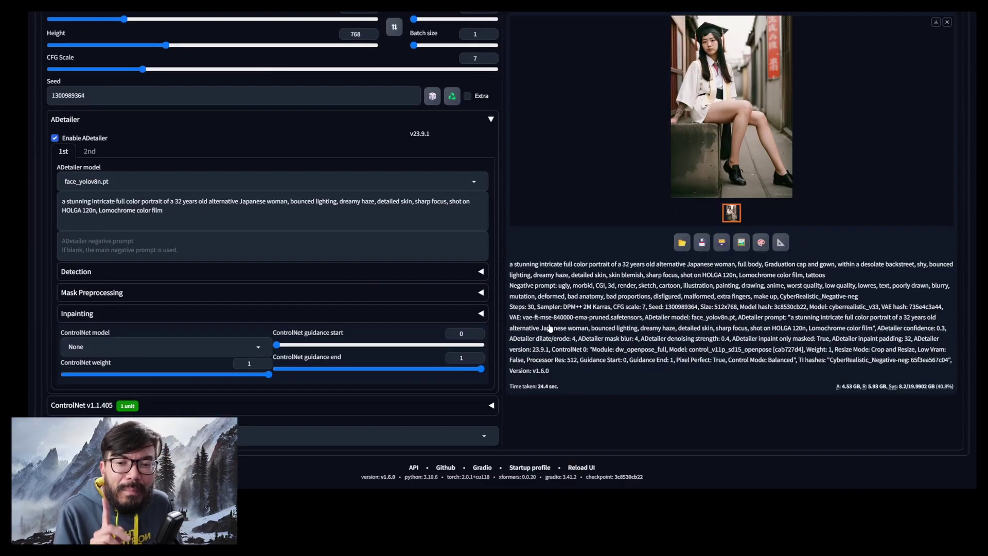
left_click(114, 406)
scroll(103, 405, "down", 4)
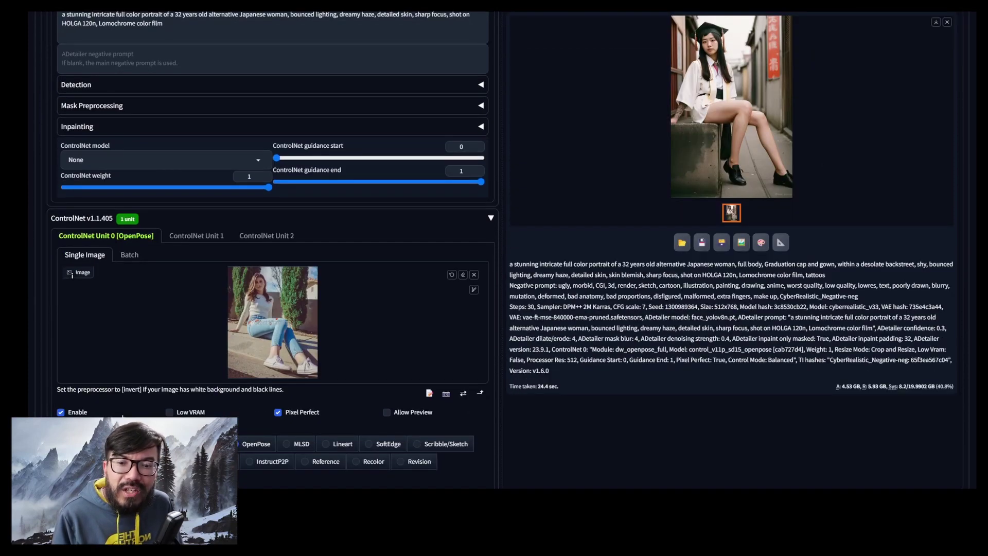
left_click(103, 219)
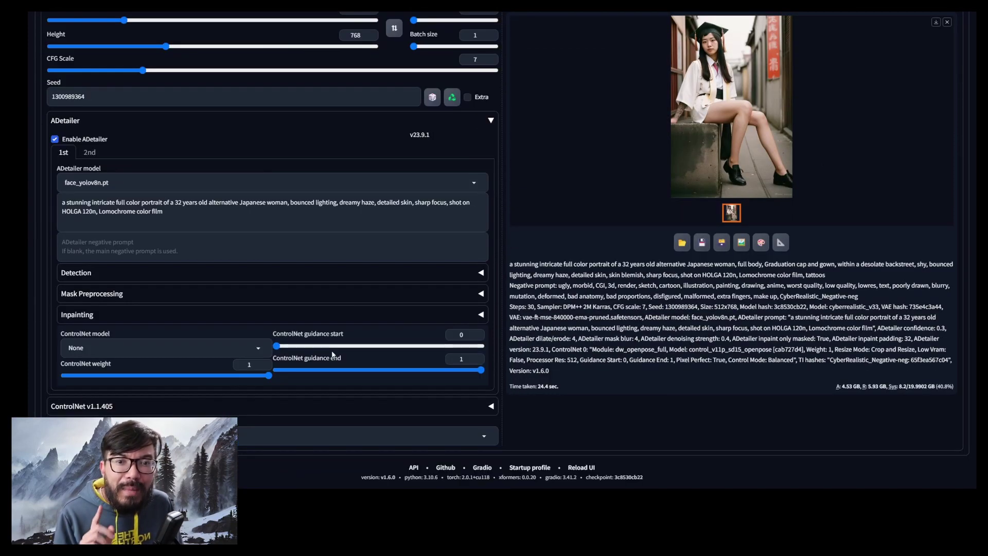
left_click(99, 143)
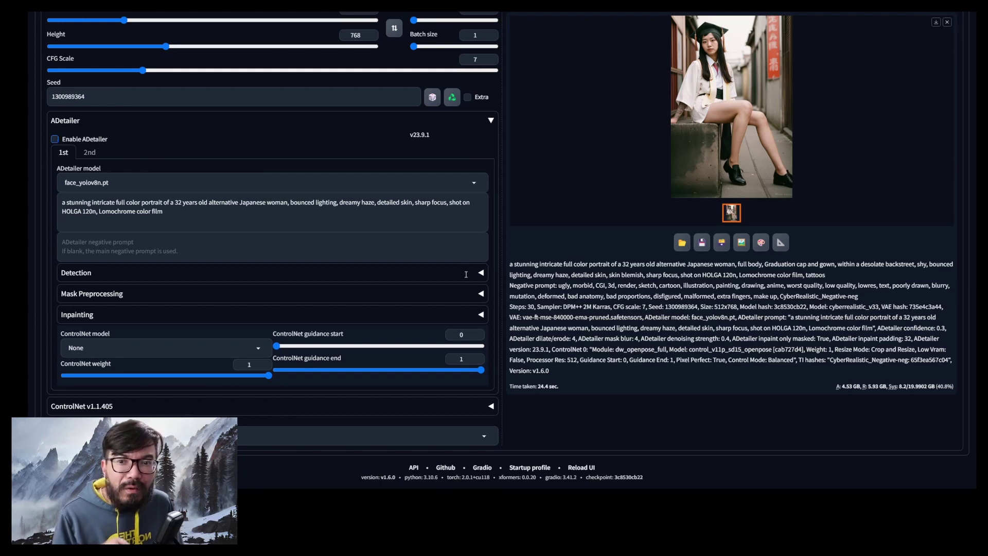
Generate the portrait without ControlNet and ADetailer, and view the result enlarged.
scroll(839, 132, "up", 5)
left_click(849, 93)
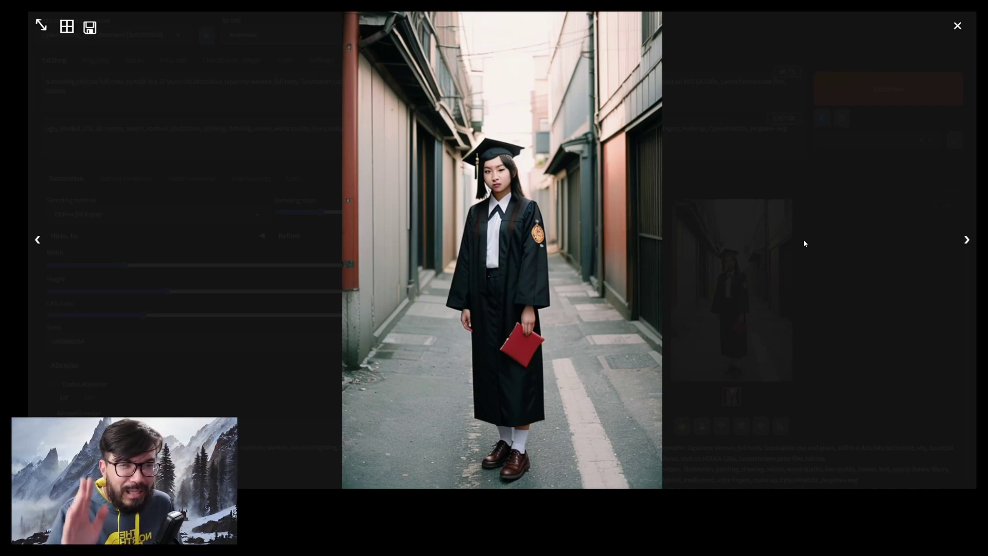
left_click(804, 243)
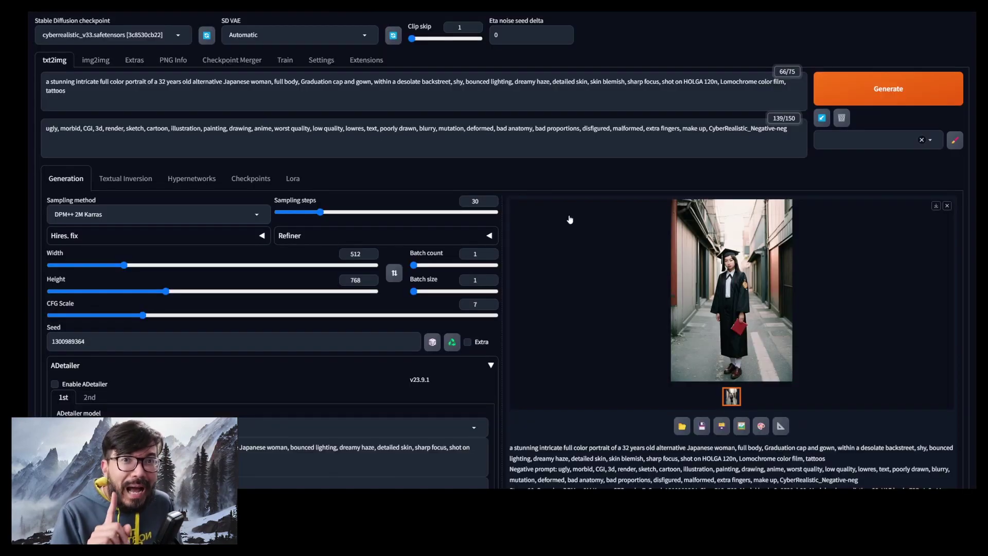
Enable ADetailer again, regenerate the portrait with the same seed and inspect the face in the enlarged result.
scroll(370, 278, "down", 5)
left_click(55, 150)
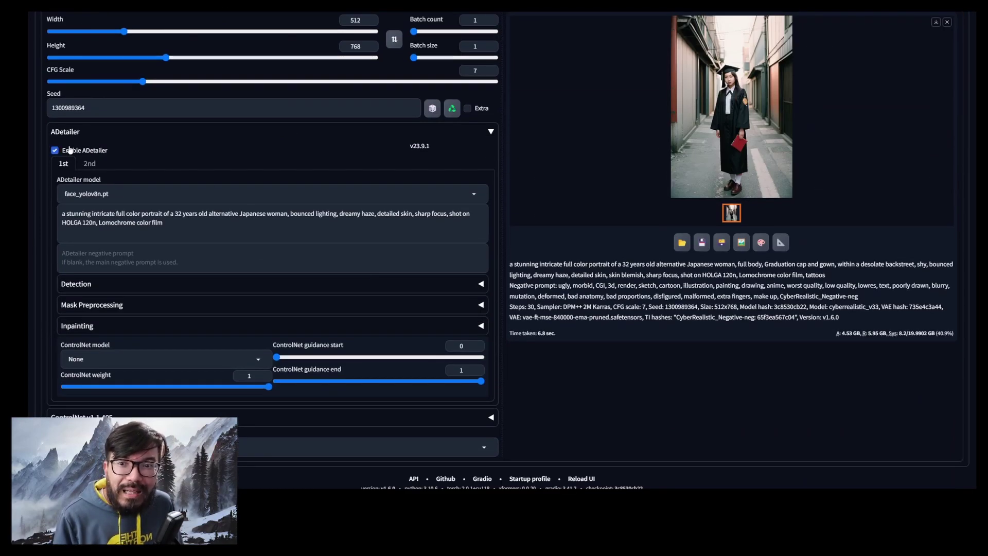
scroll(206, 206, "up", 5)
left_click(915, 91)
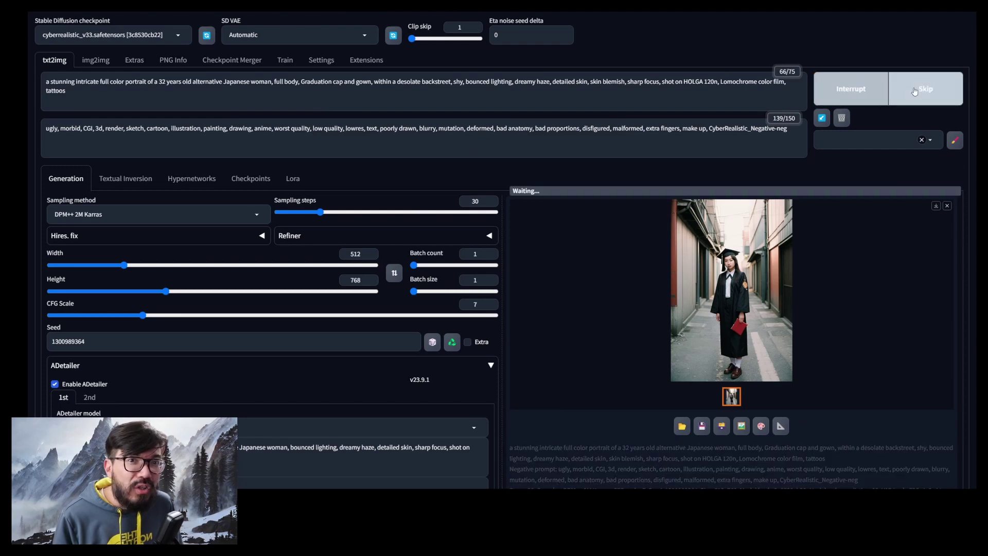
left_click(731, 288)
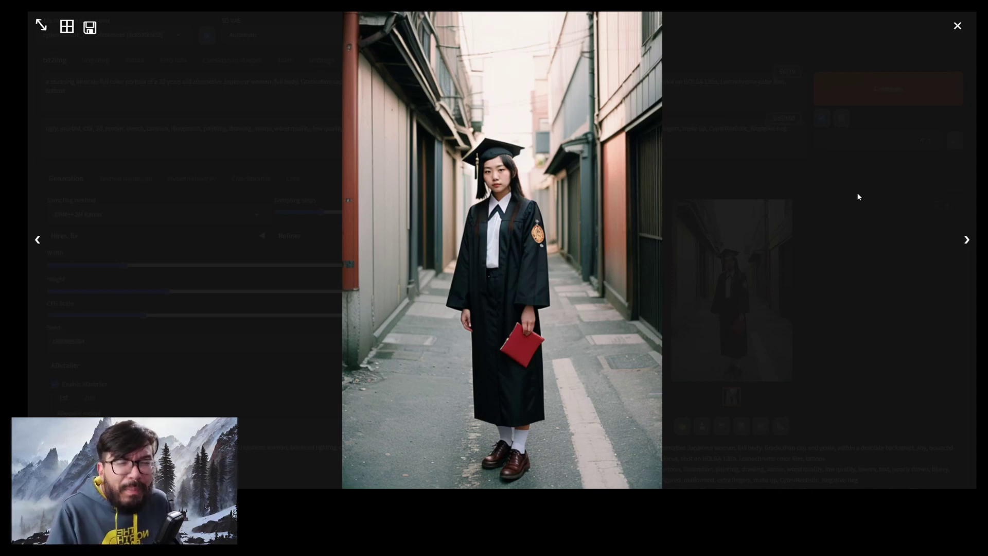
left_click(858, 197)
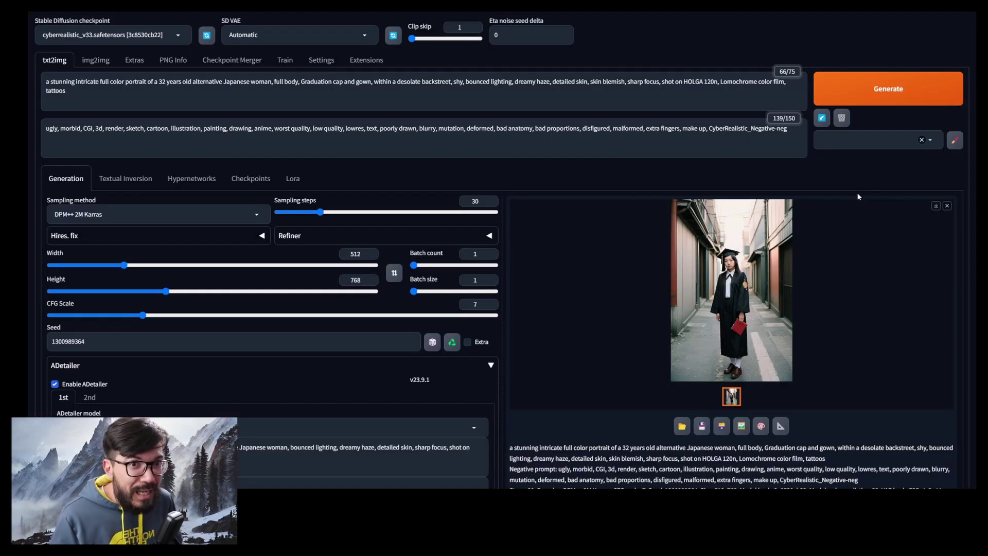